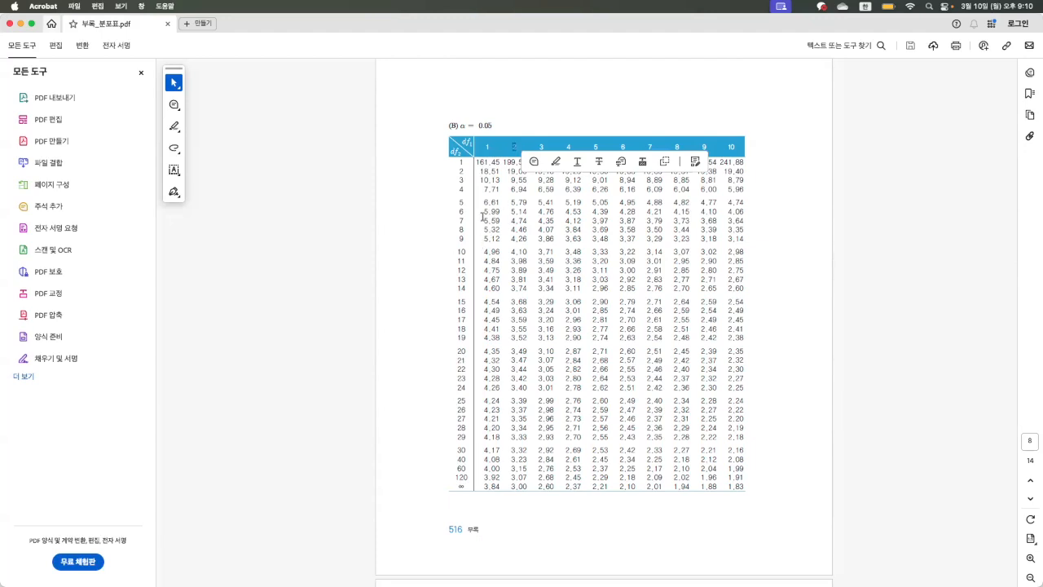
Look up the α = 0.05 F-table critical values for df1 = 2 and df1 = 3 at df2 = 6
left_click_drag(511, 211, 528, 212)
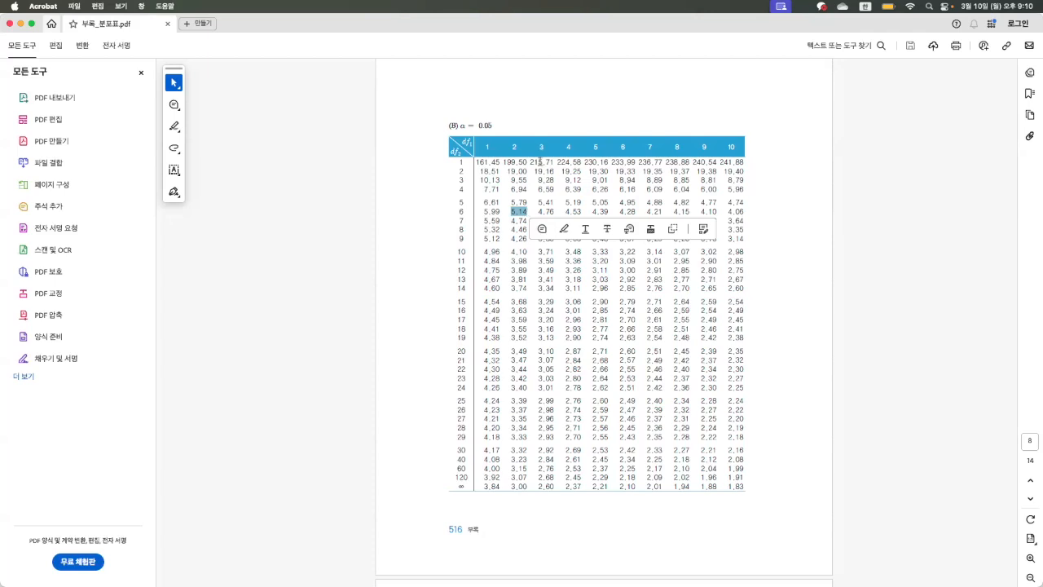
left_click(537, 210)
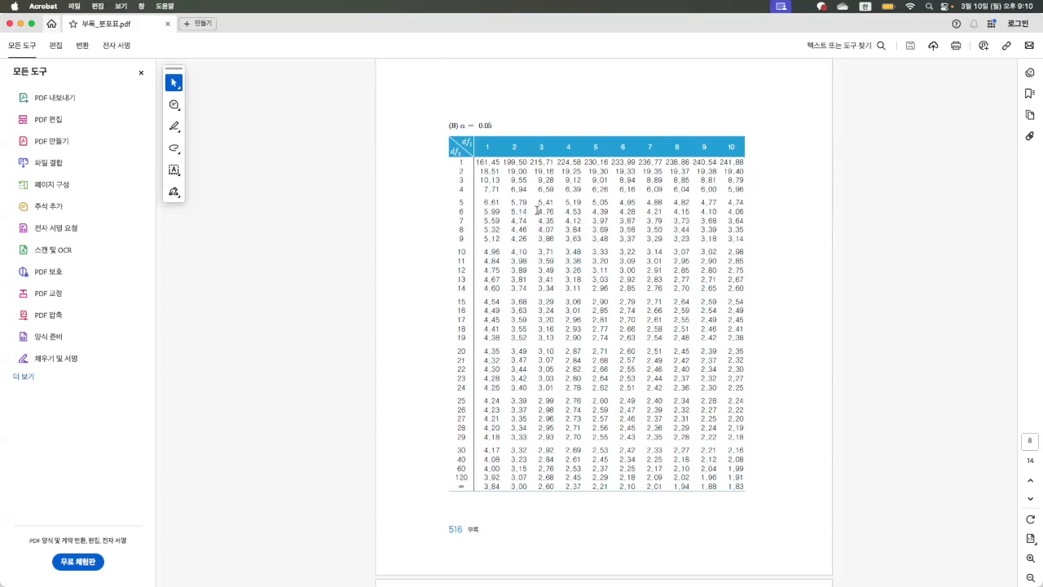
left_click_drag(539, 211, 555, 211)
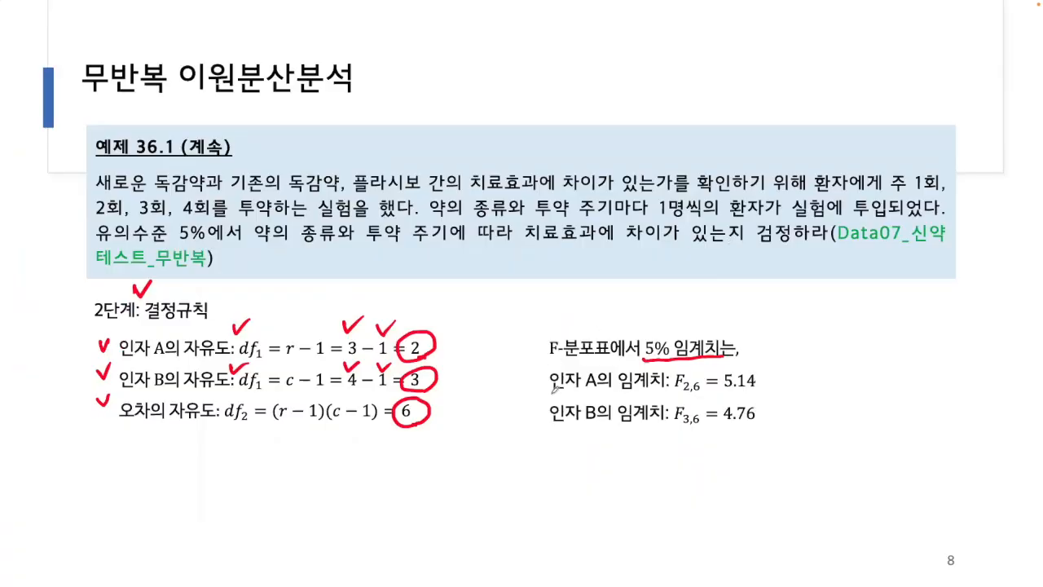
left_click_drag(533, 371, 554, 367)
left_click_drag(724, 396, 763, 394)
left_click(538, 403)
left_click_drag(537, 404, 554, 397)
left_click_drag(723, 427, 764, 426)
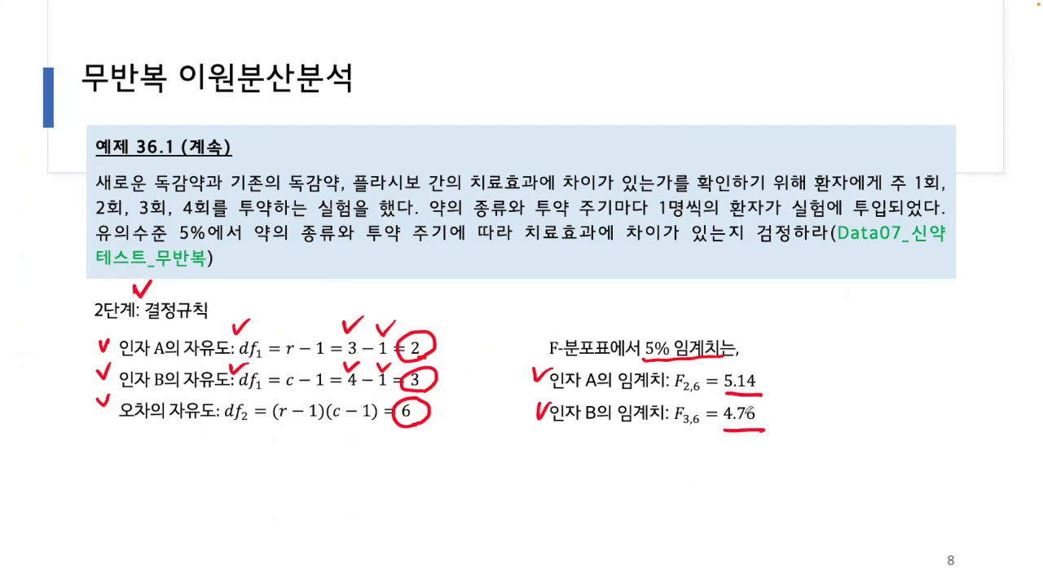
key("Right")
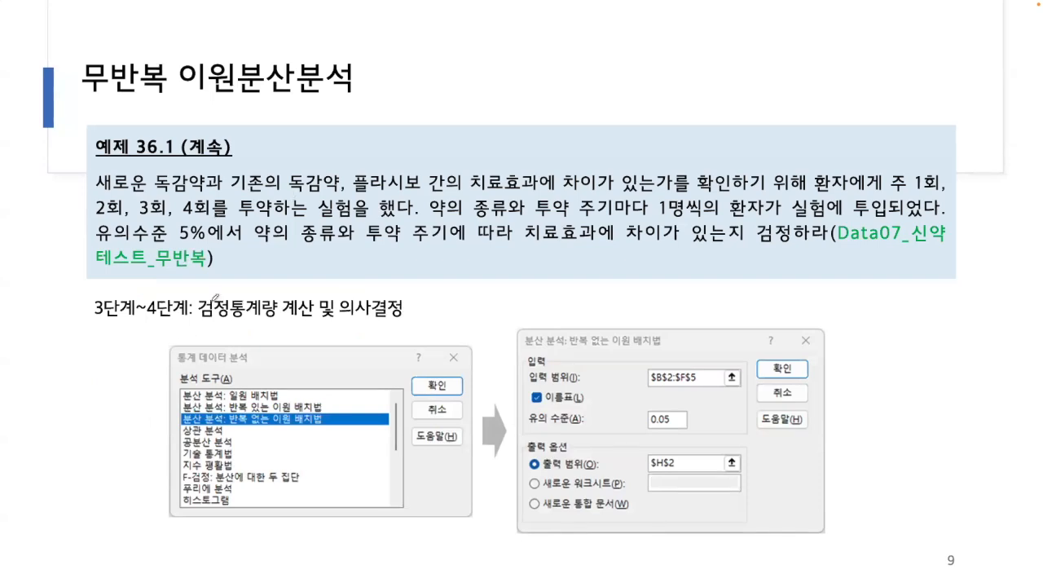
left_click_drag(209, 284, 226, 280)
left_click_drag(341, 286, 369, 279)
left_click_drag(153, 413, 172, 410)
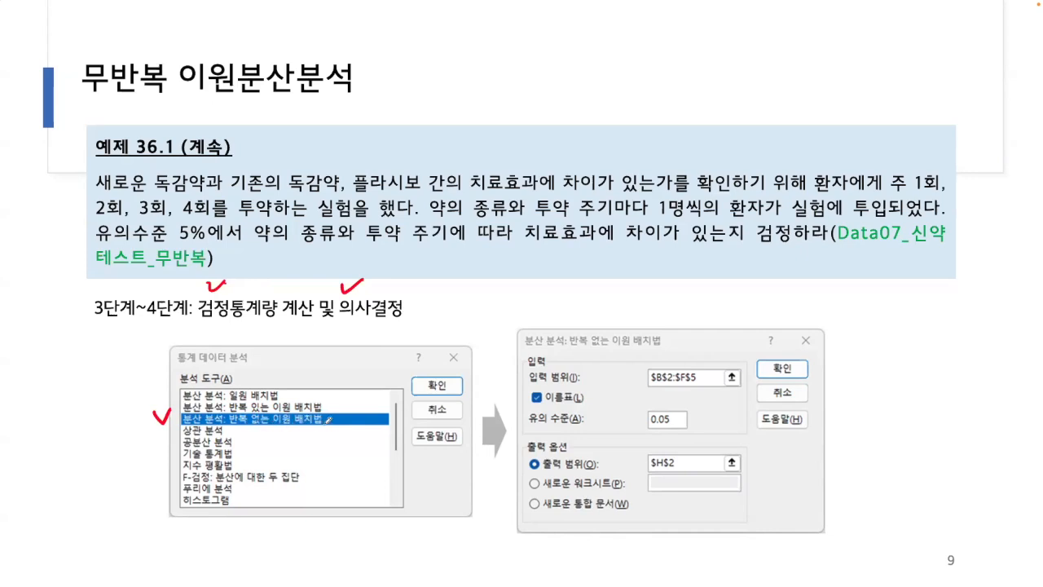
left_click_drag(417, 375, 440, 366)
left_click_drag(642, 358, 660, 351)
left_click_drag(530, 390, 544, 387)
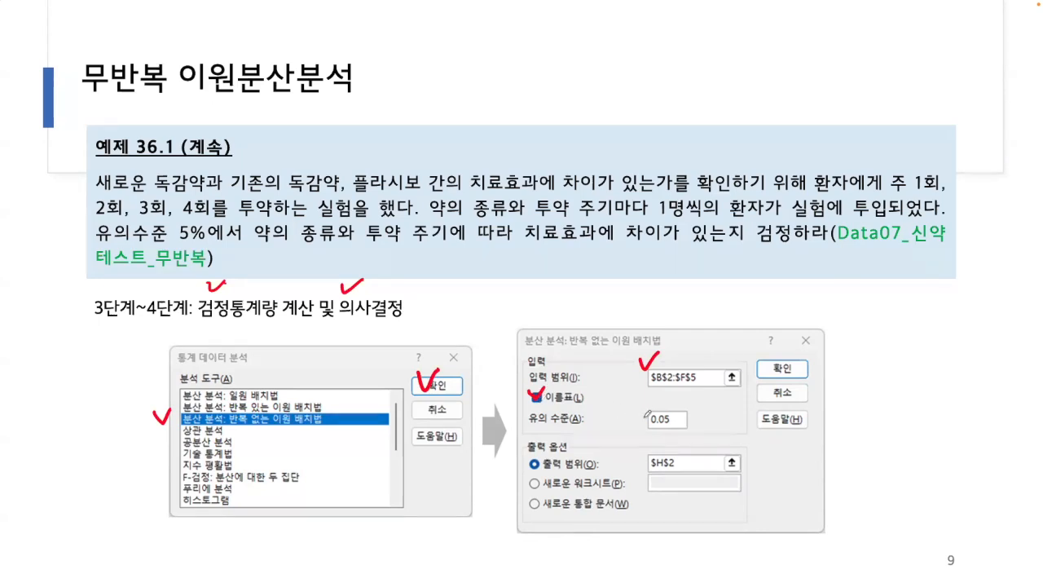
left_click_drag(637, 413, 650, 406)
left_click_drag(638, 456, 656, 441)
mouse_move(769, 356)
left_mouse_down()
mouse_move(777, 366)
mouse_move(791, 349)
left_mouse_up()
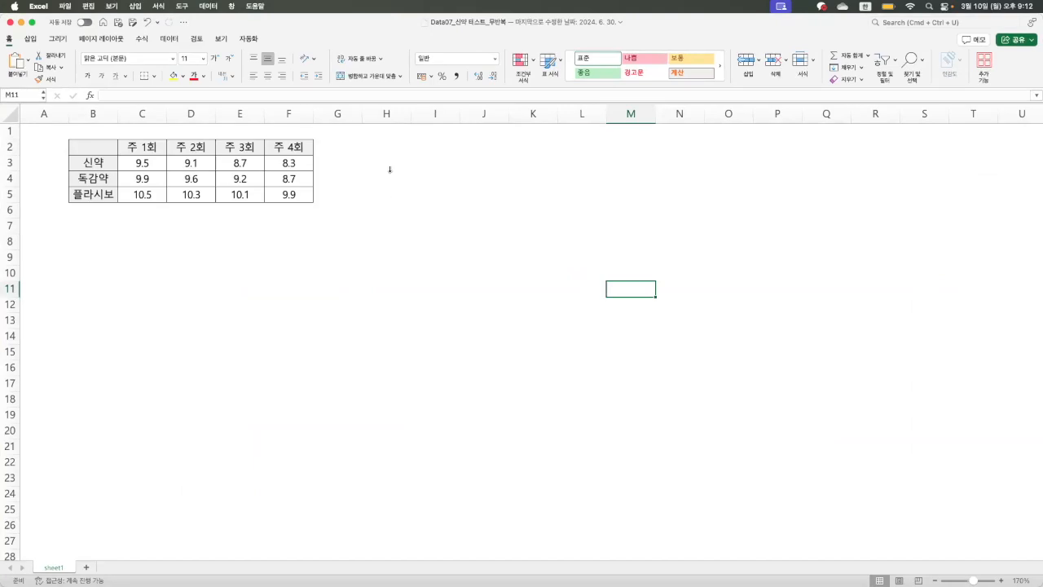
Start the Anova: Two-Factor Without Replication tool from Data Analysis
left_click(169, 39)
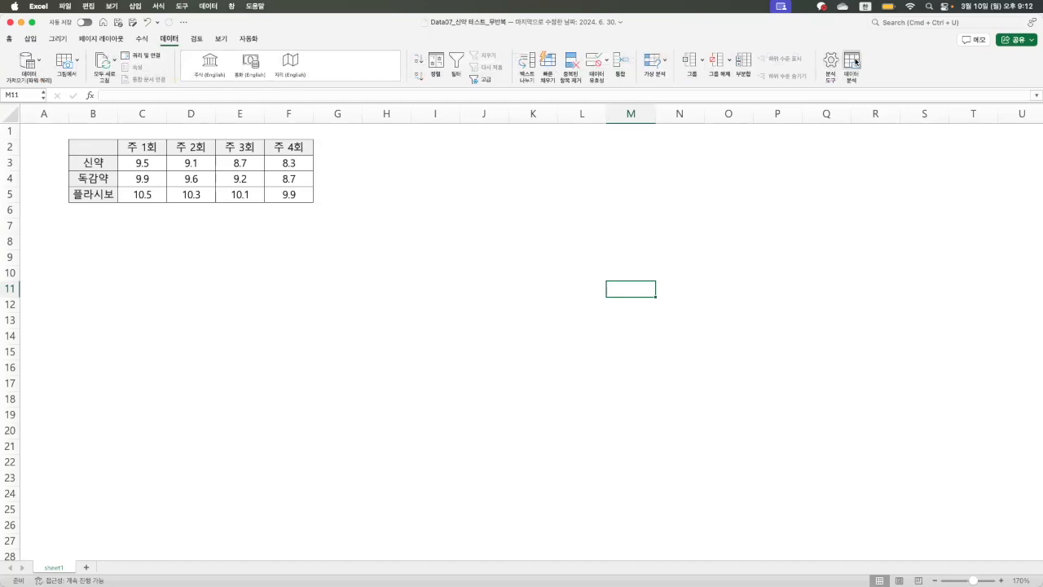
left_click(829, 65)
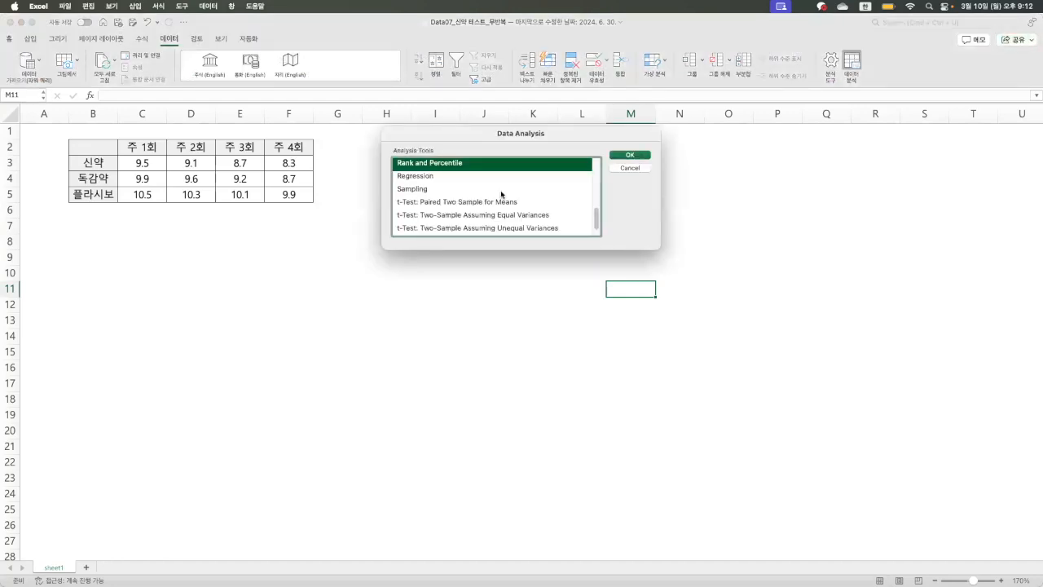
scroll(501, 194, "down", 1)
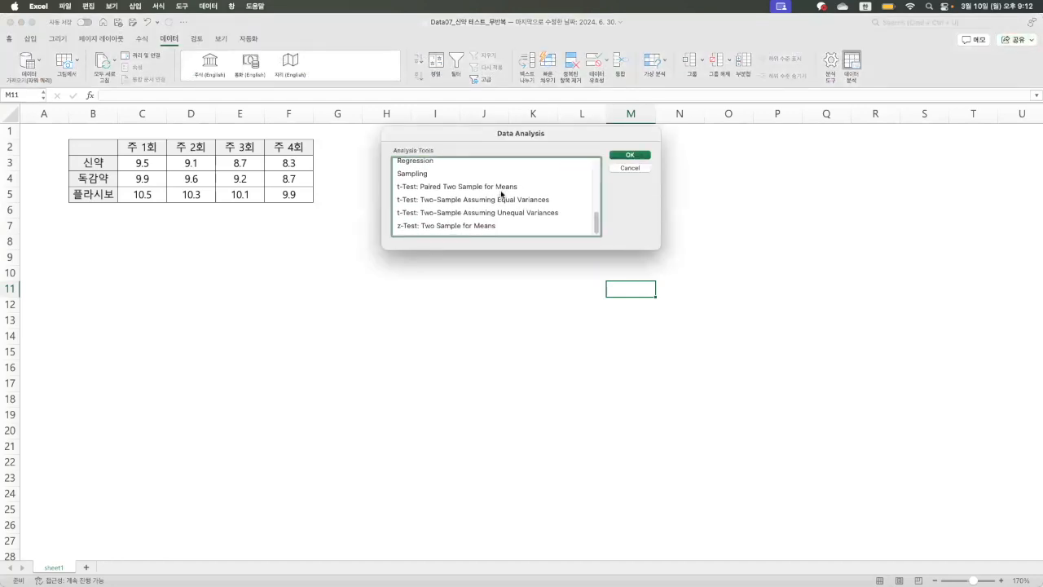
scroll(501, 194, "up", 8)
scroll(501, 194, "up", 5)
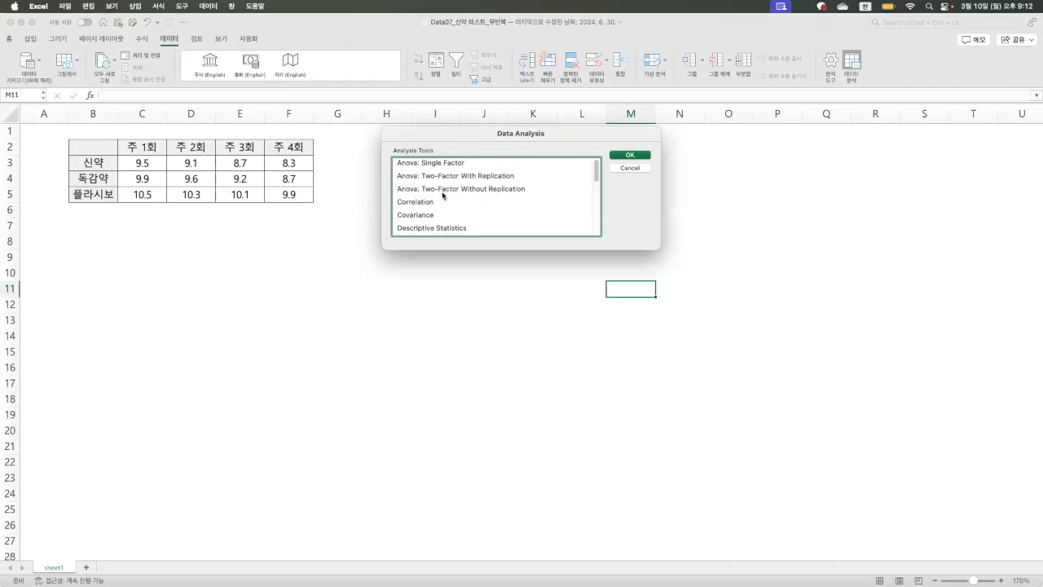
left_click(505, 190)
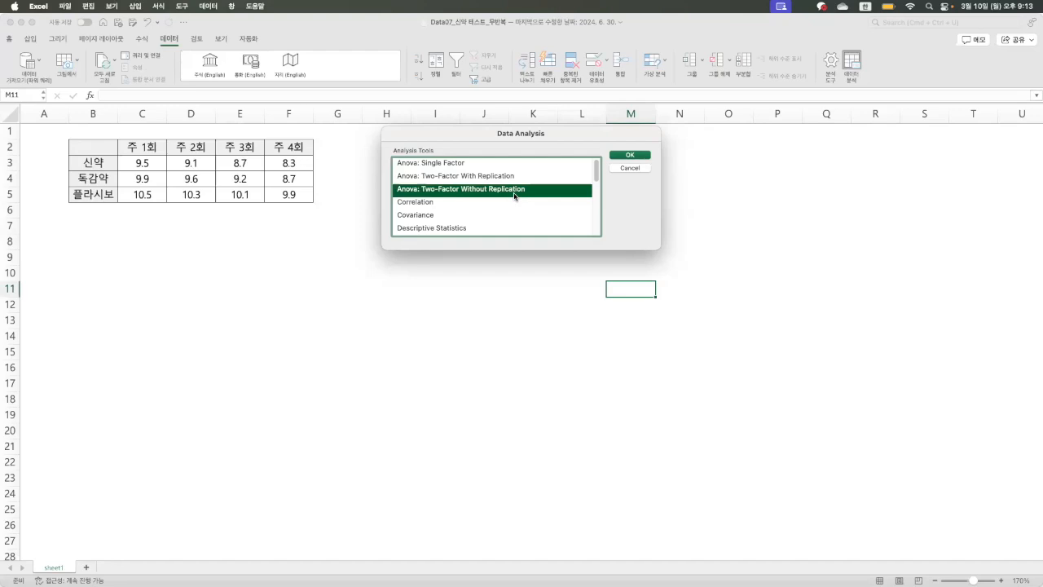
left_click(619, 156)
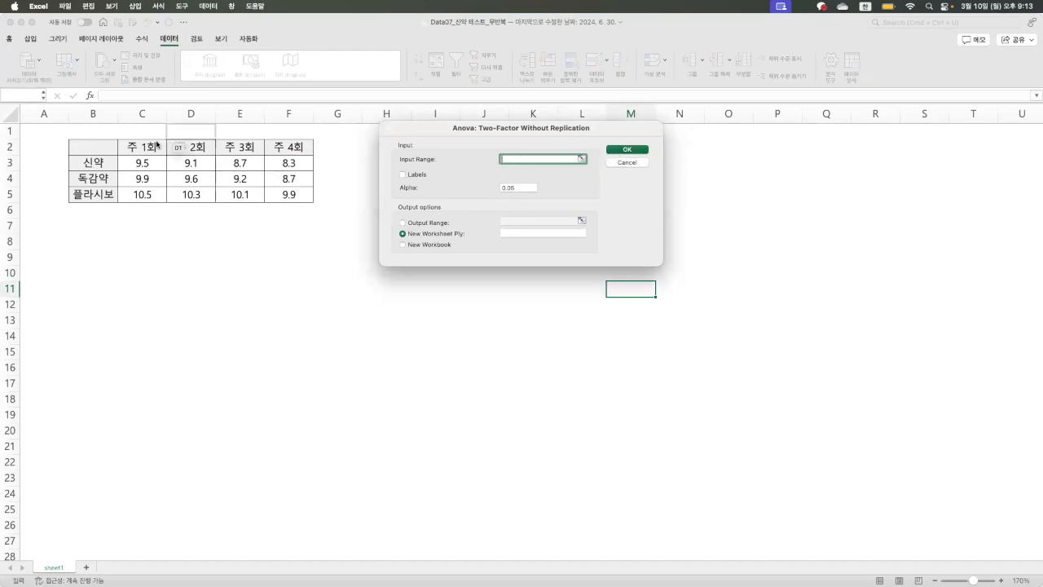
Run the ANOVA on input range $B$2:$F$5 with labels included and the output placed at $H$2
left_click_drag(105, 152, 276, 203)
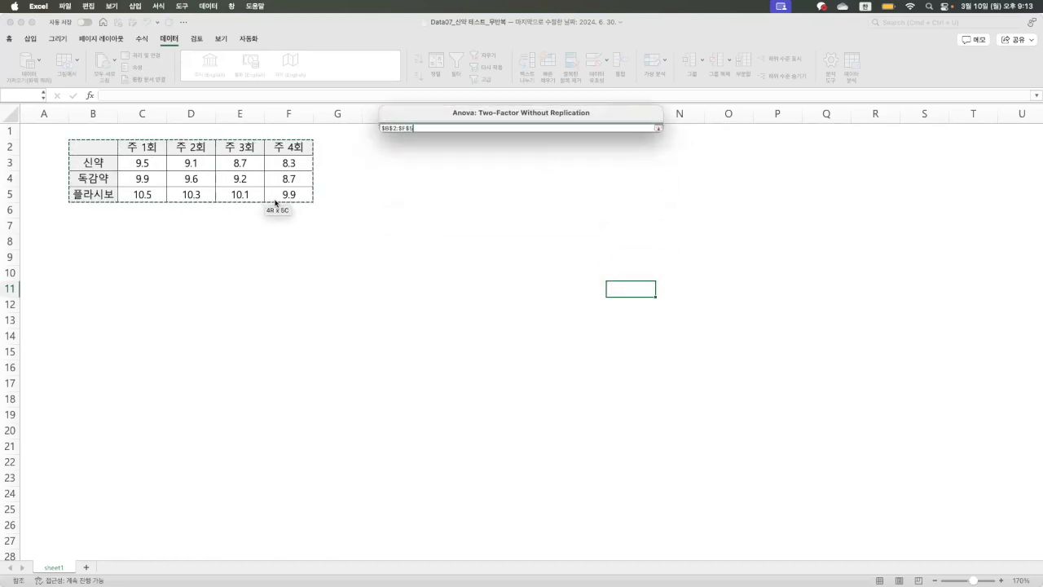
left_click(404, 176)
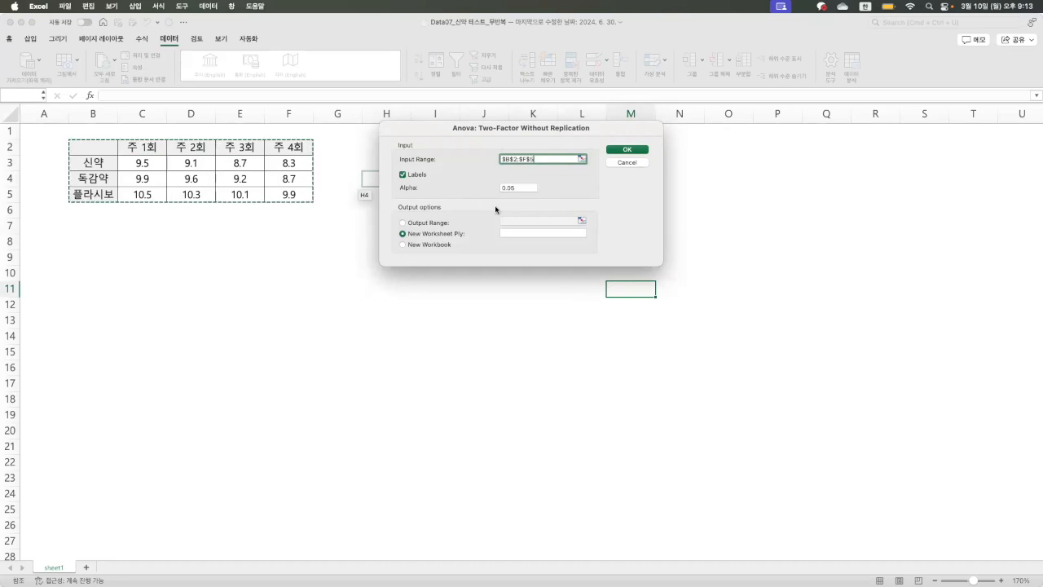
left_click(436, 224)
left_click(509, 221)
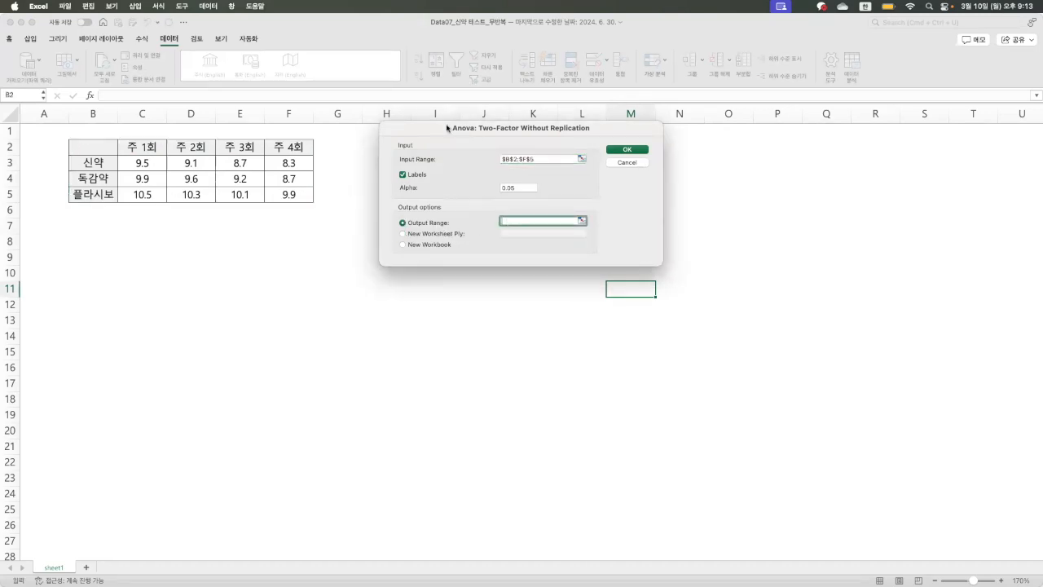
left_click_drag(447, 128, 557, 141)
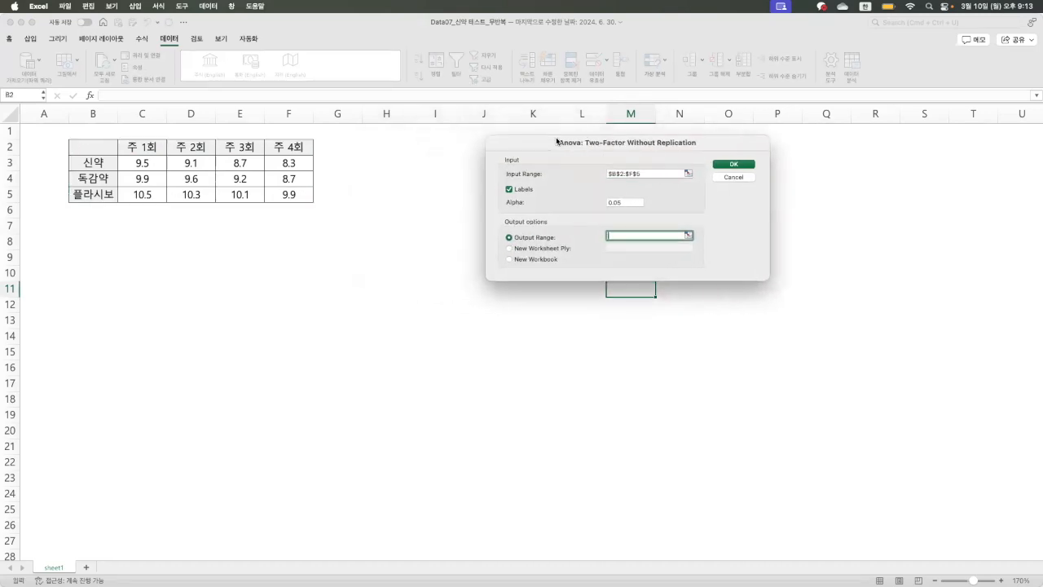
left_click(379, 150)
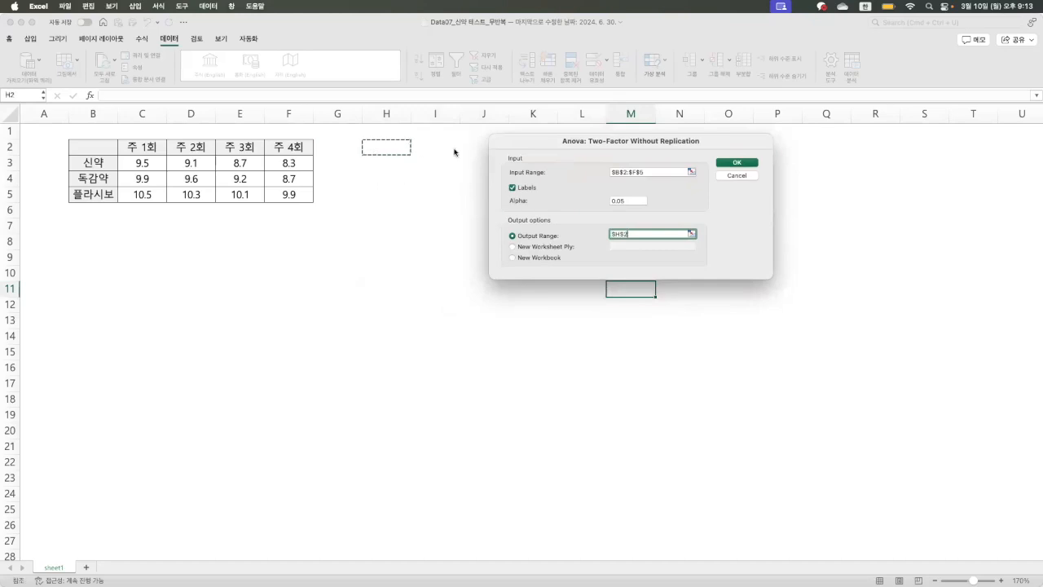
left_click(729, 162)
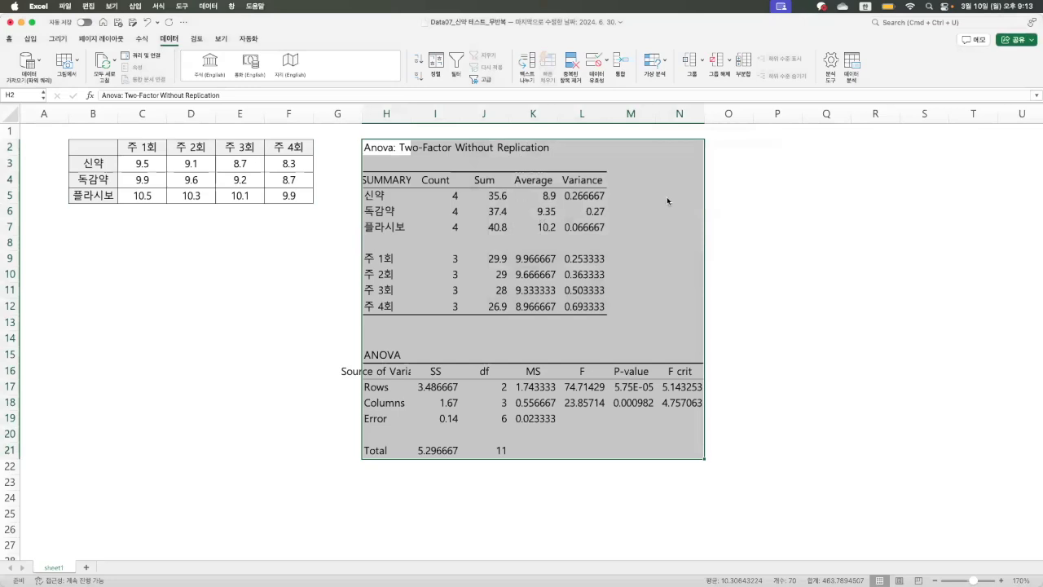
Widen column H to fit its labels and format the decimal values in the ANOVA output to three decimal places
left_click_drag(409, 113, 473, 108)
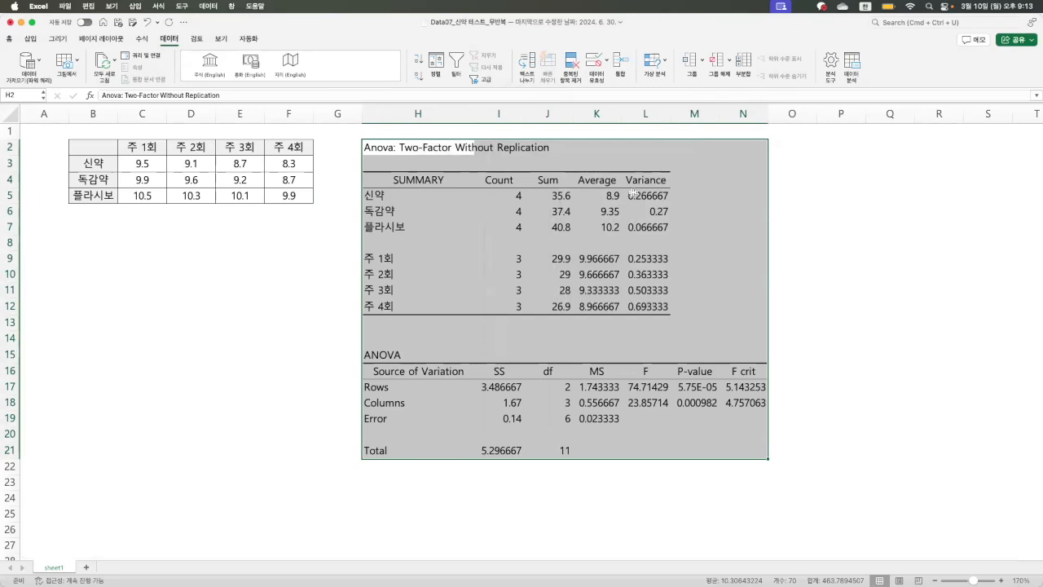
left_click_drag(604, 257, 636, 301)
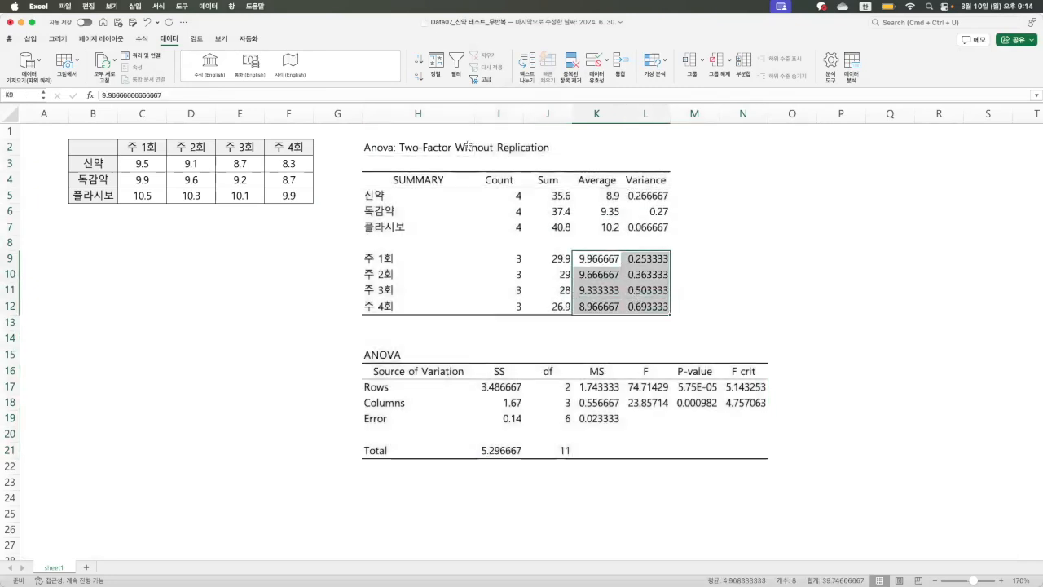
left_click(12, 40)
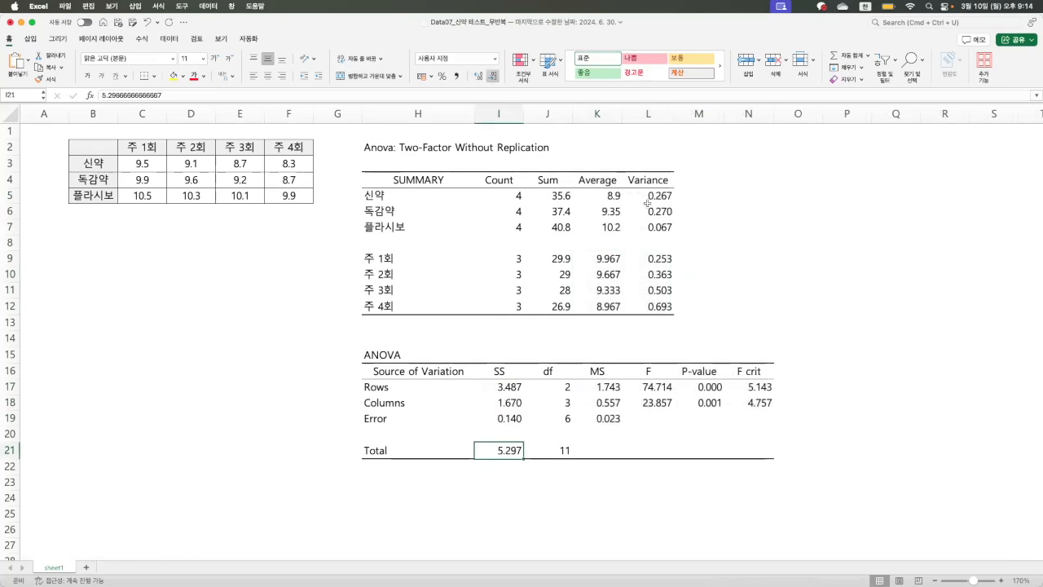
left_click(711, 243)
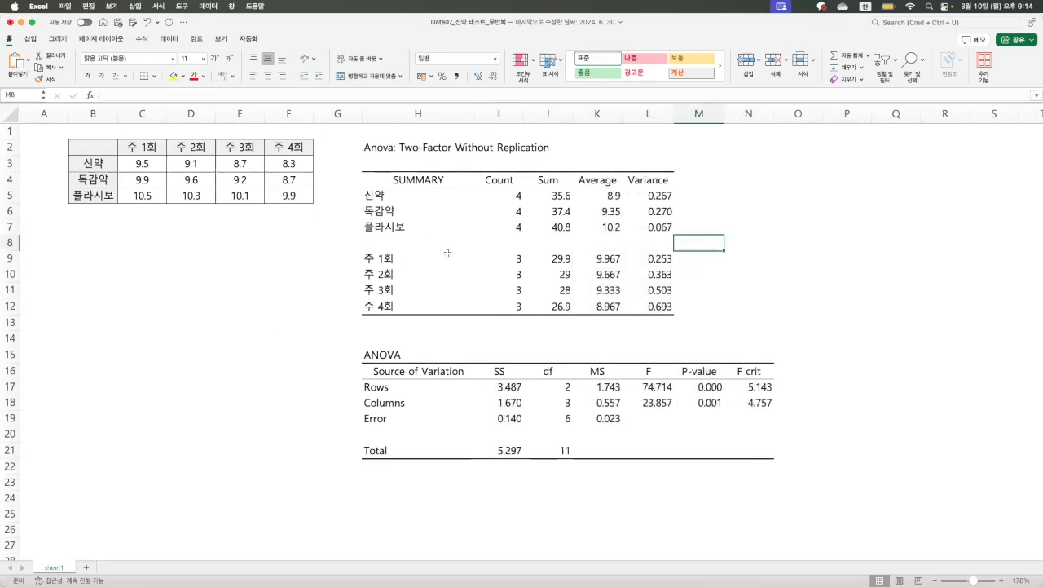
Examine the Rows line of the ANOVA table against the drug-type data, comparing its F, P-value and F crit
left_click(390, 352)
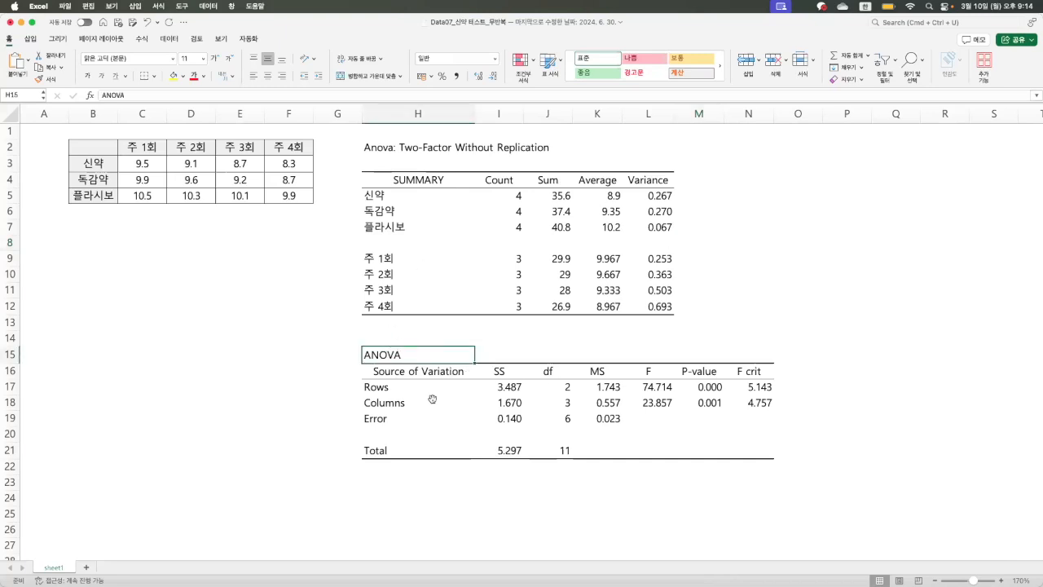
left_click(386, 389)
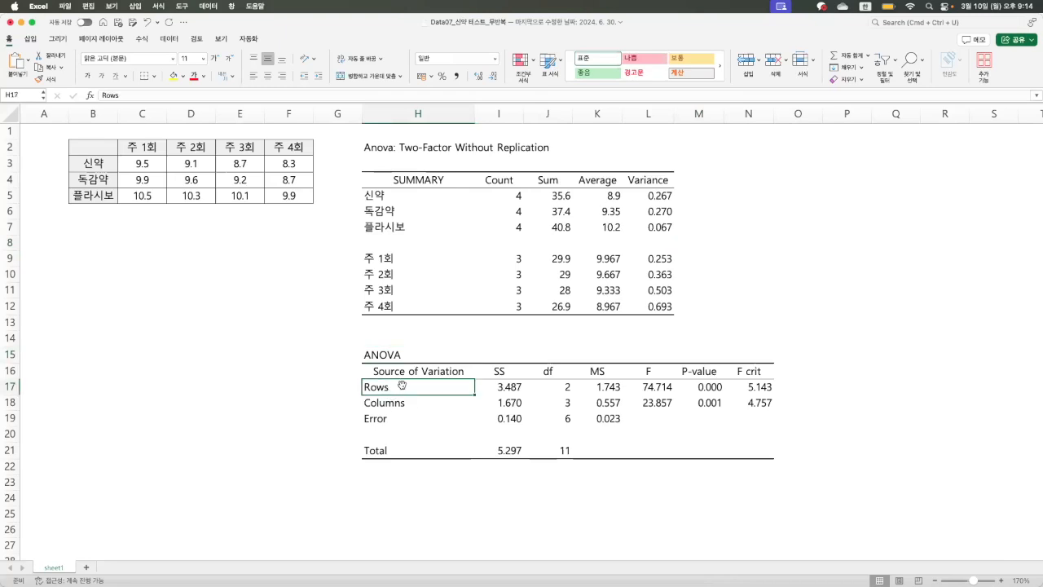
left_click_drag(106, 164, 290, 198)
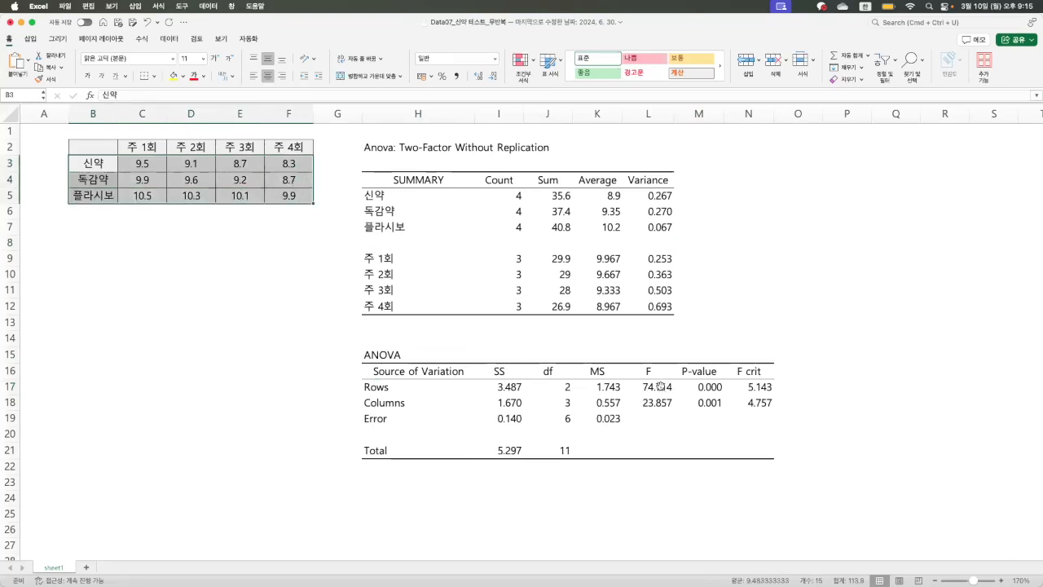
left_click(658, 385)
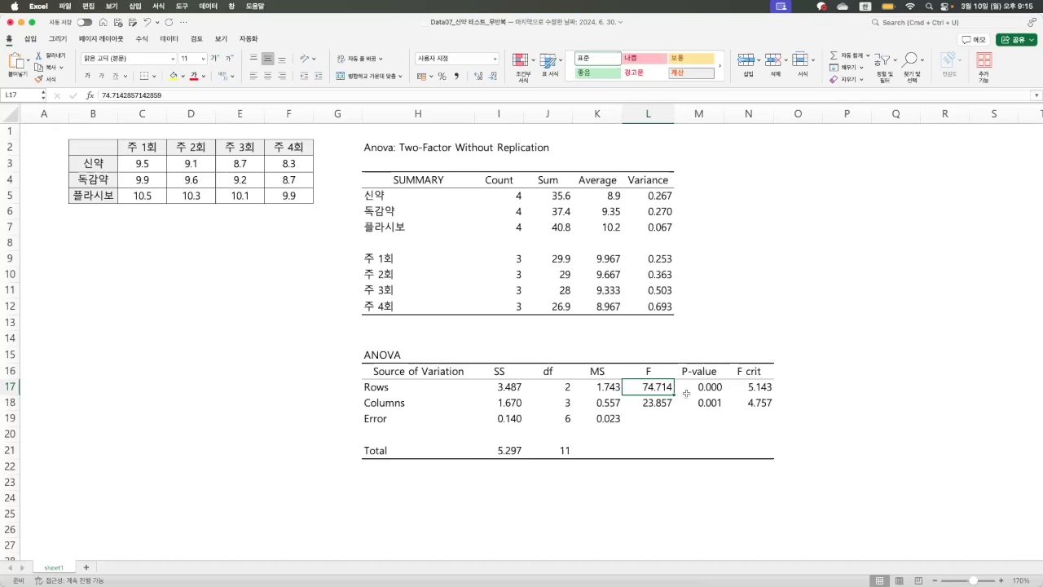
left_click(706, 388)
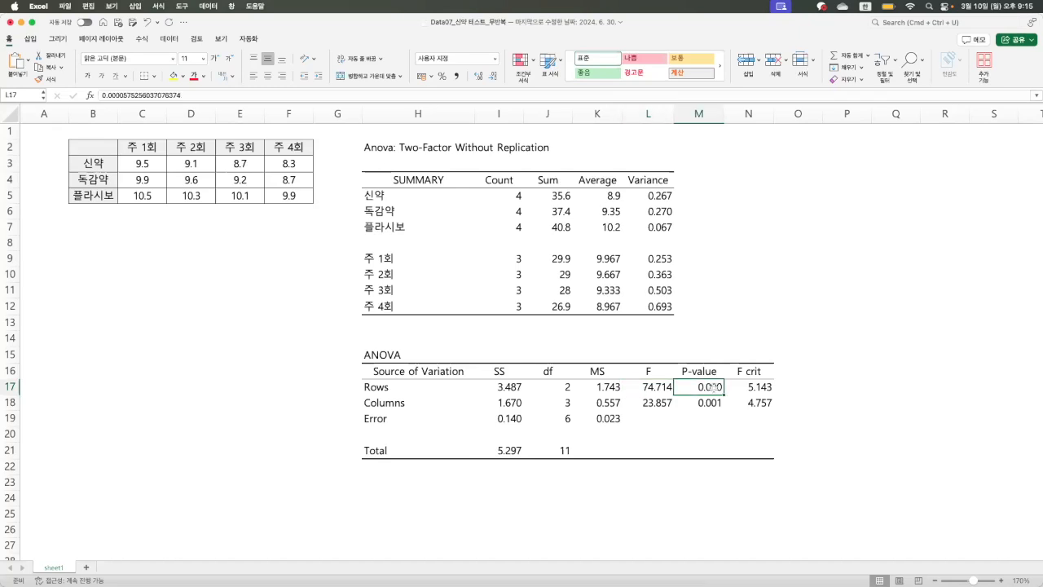
left_click(753, 388)
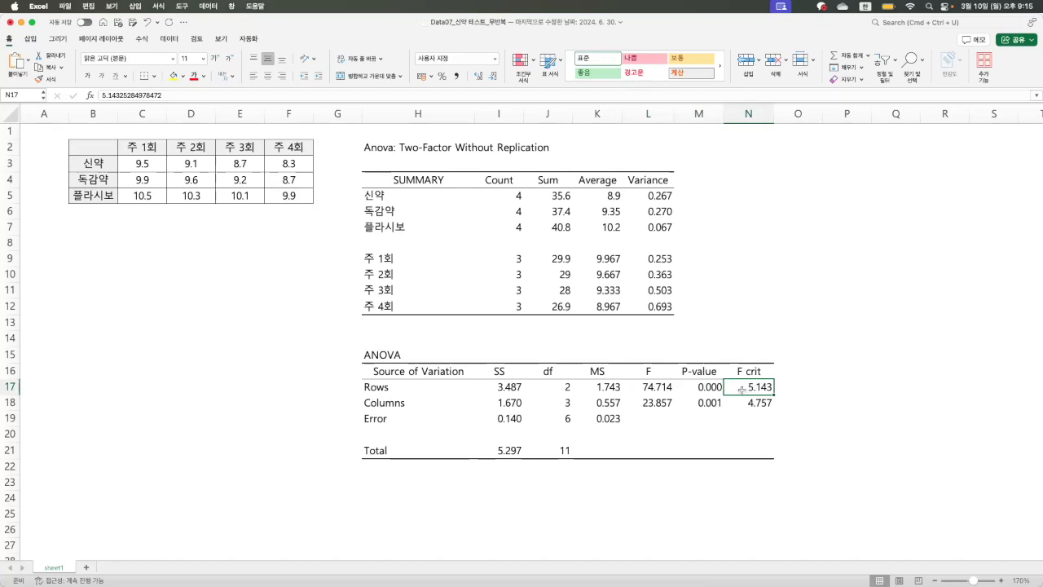
left_click(664, 388)
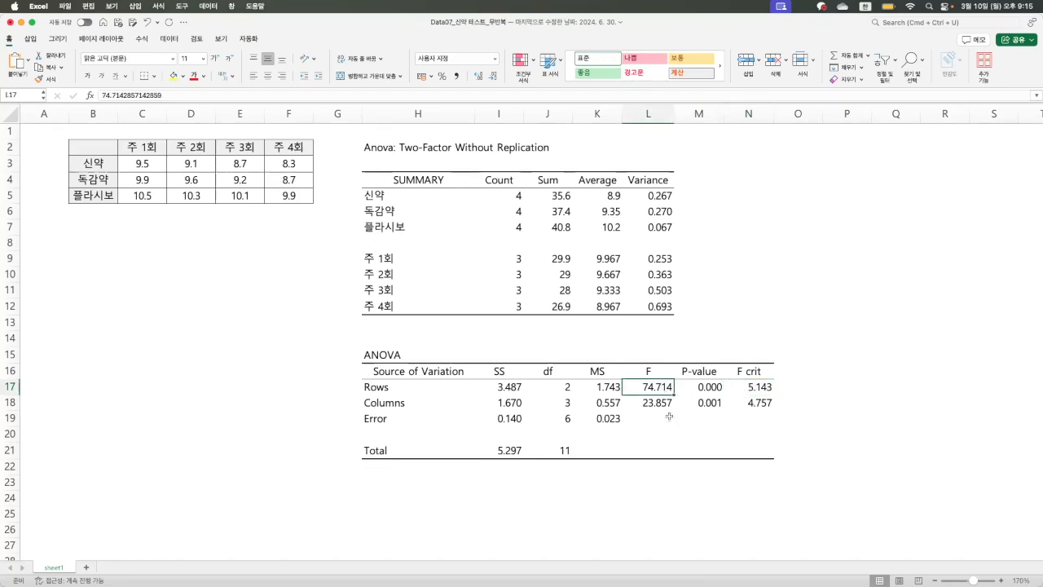
left_click(709, 388)
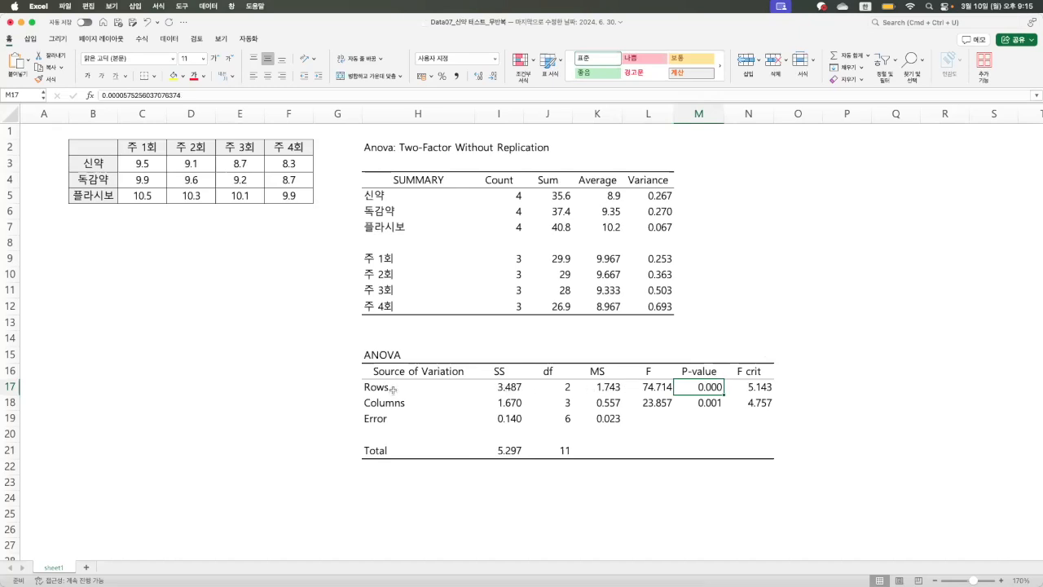
left_click_drag(392, 389, 751, 388)
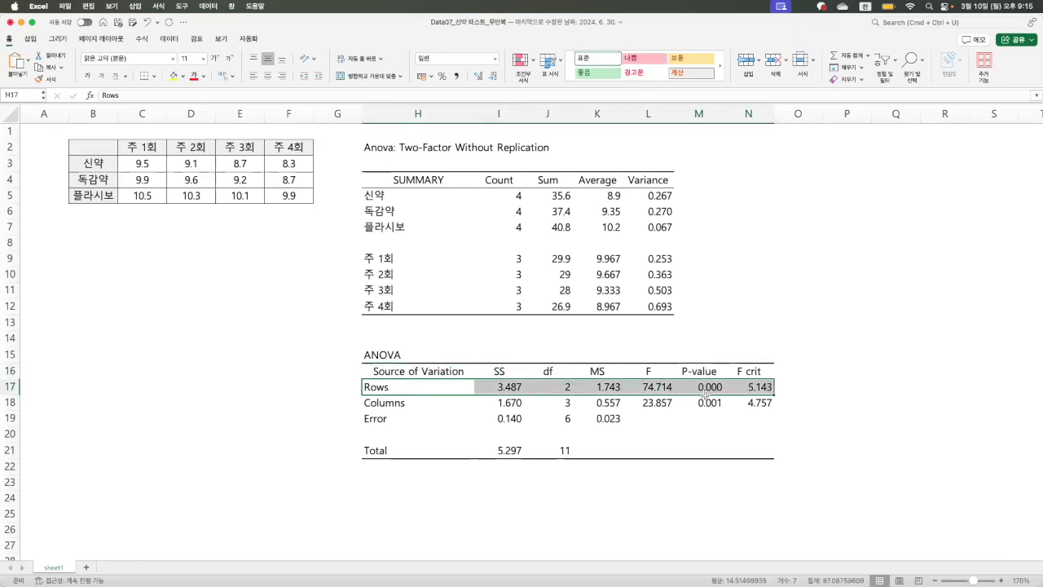
Examine the Columns line of the ANOVA table against the dosing-frequency data, comparing its F with F crit and checking its P-value
left_click(412, 405)
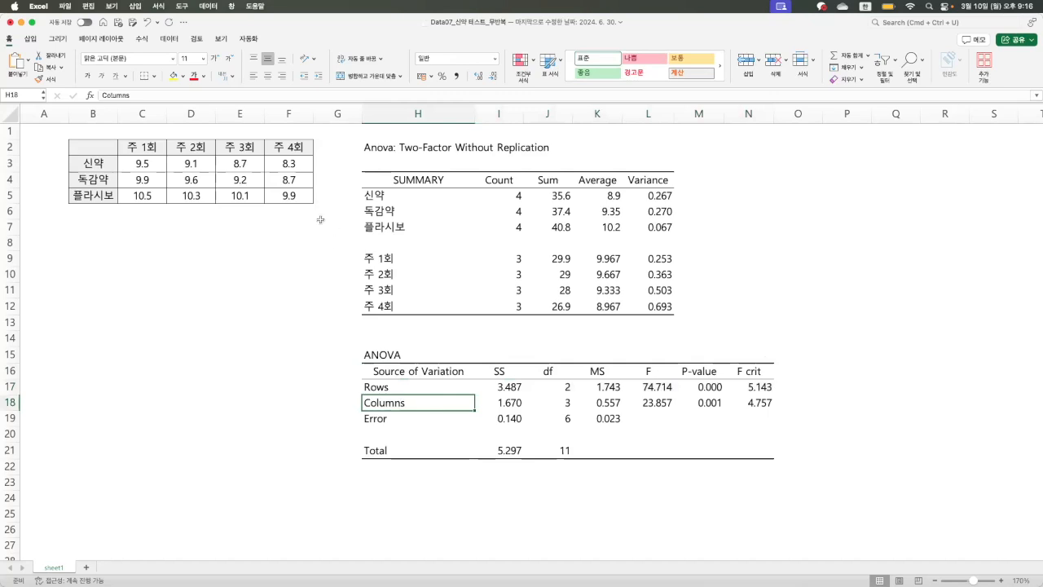
left_click_drag(153, 146, 288, 198)
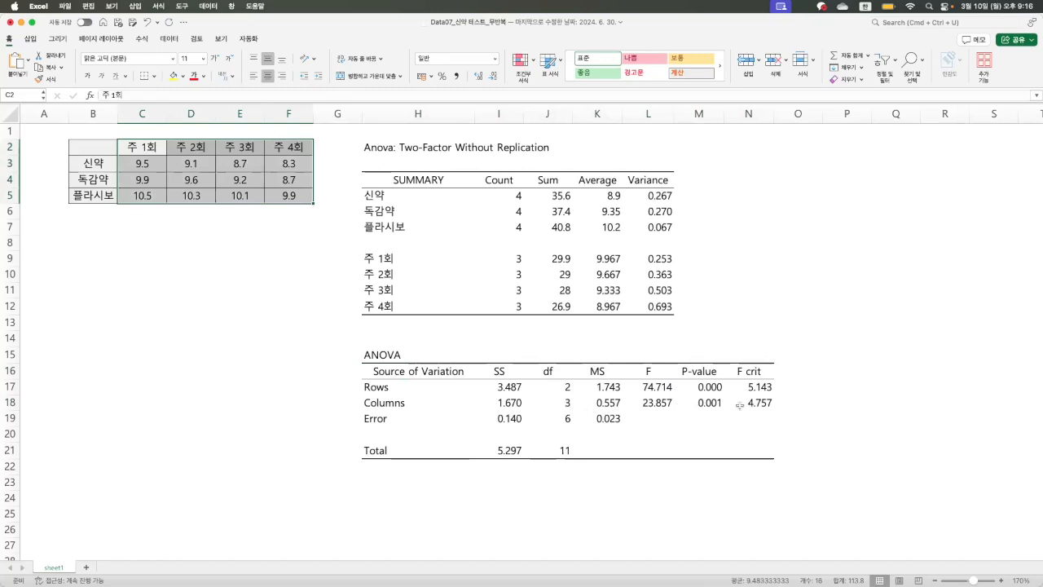
left_click(664, 402)
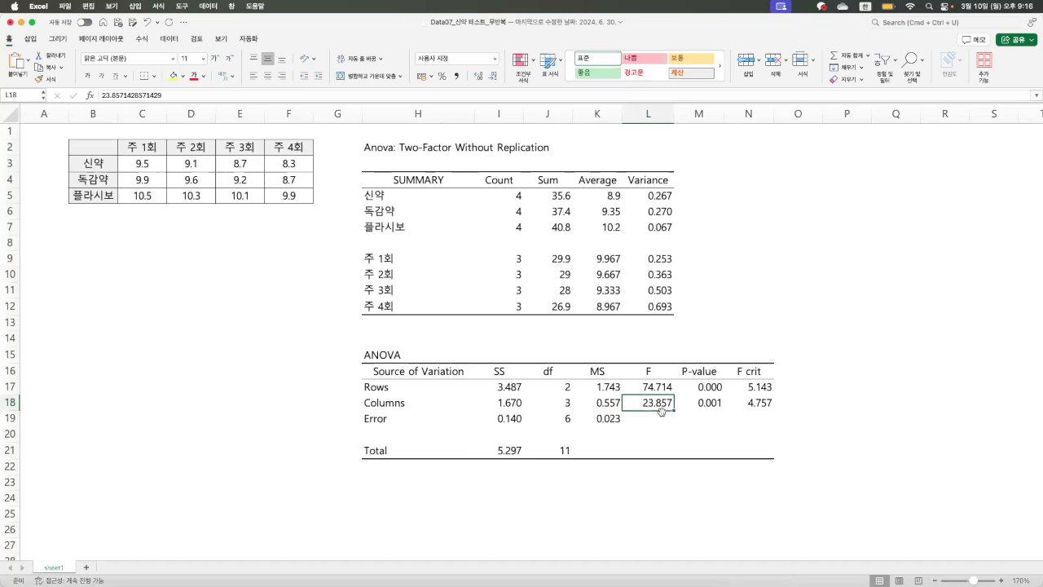
left_click(752, 400)
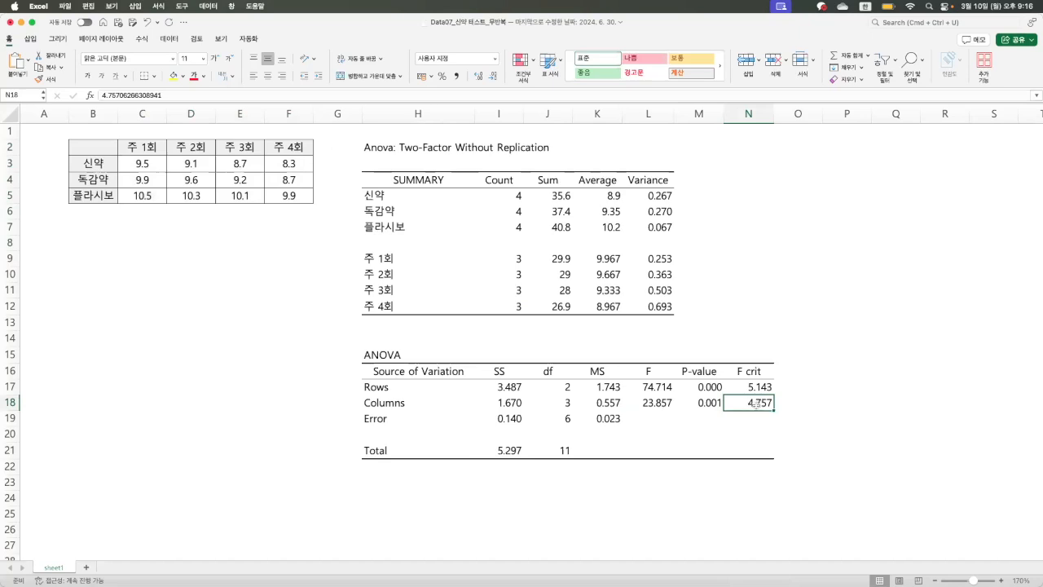
left_click(664, 404)
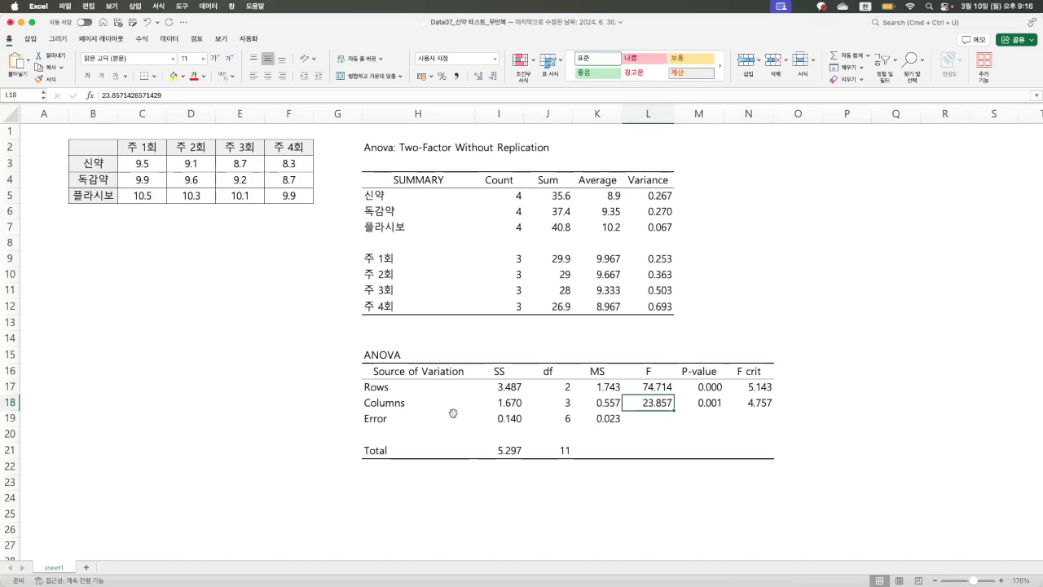
left_click(411, 403)
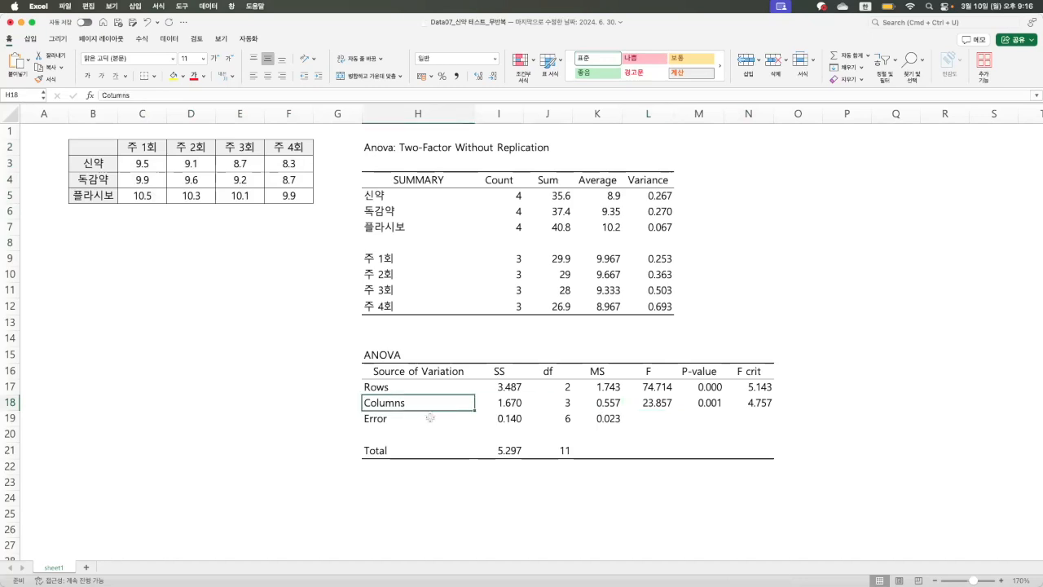
left_click(717, 400)
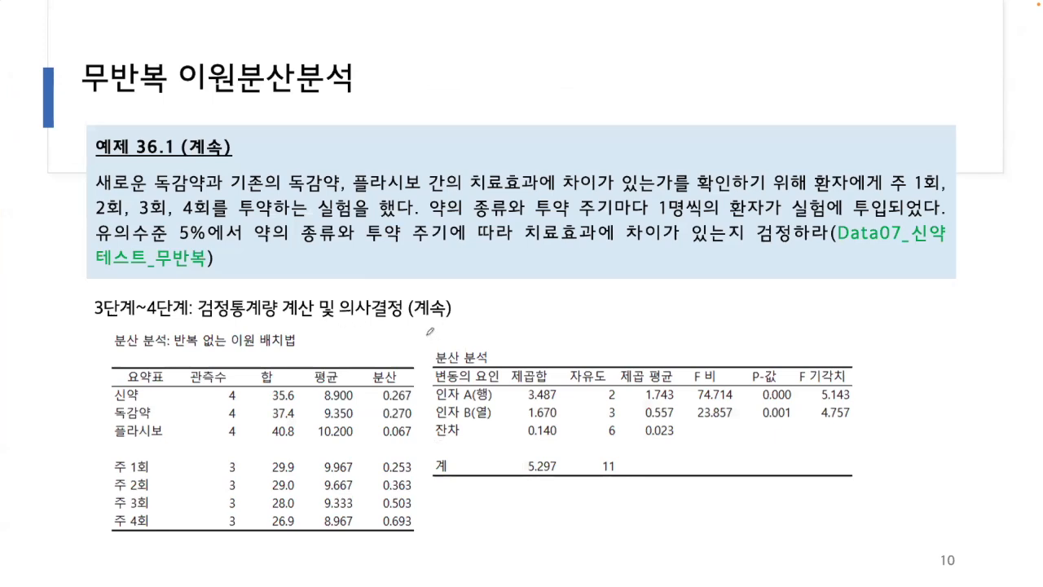
left_click_drag(428, 331, 461, 327)
mouse_move(683, 380)
left_mouse_down()
mouse_move(689, 393)
mouse_move(705, 372)
left_mouse_up()
left_click_drag(683, 405, 703, 397)
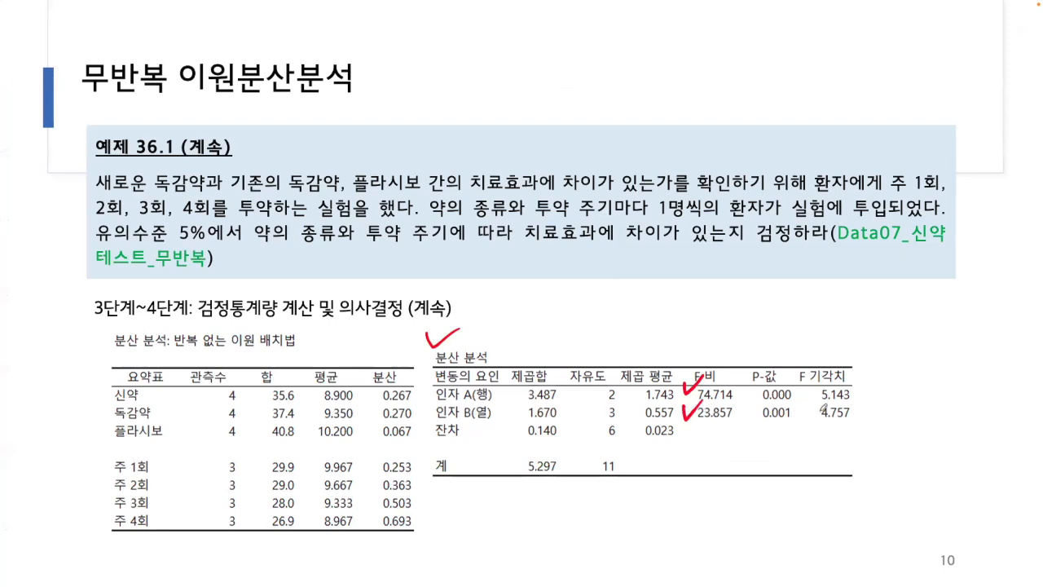